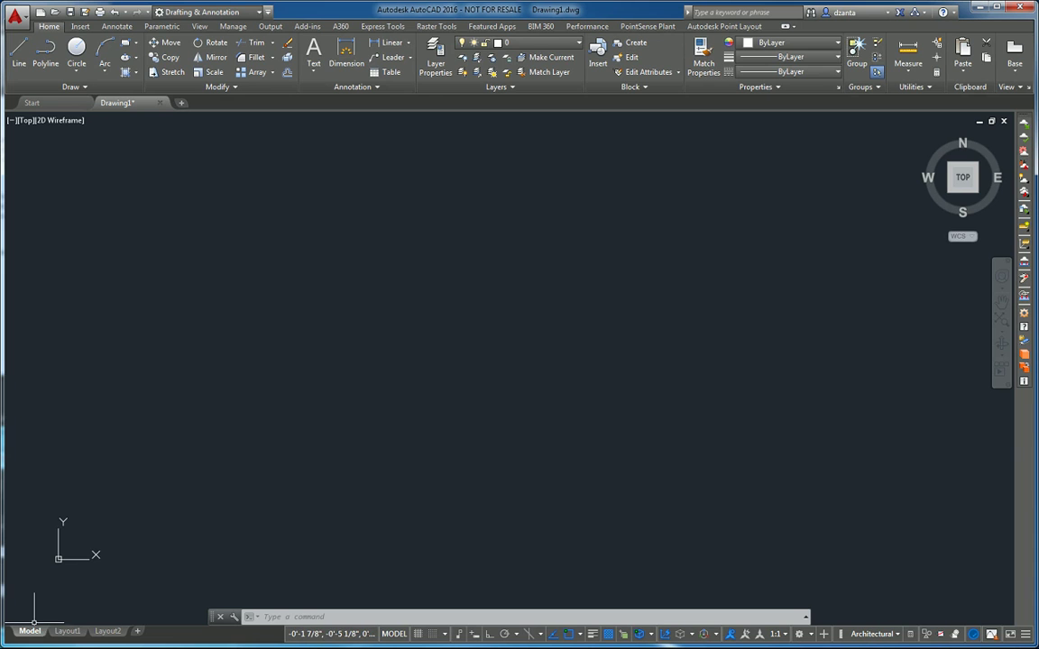
Browse the Windows Start menu and the Workspace list, then return to the blank drawing.
key("super")
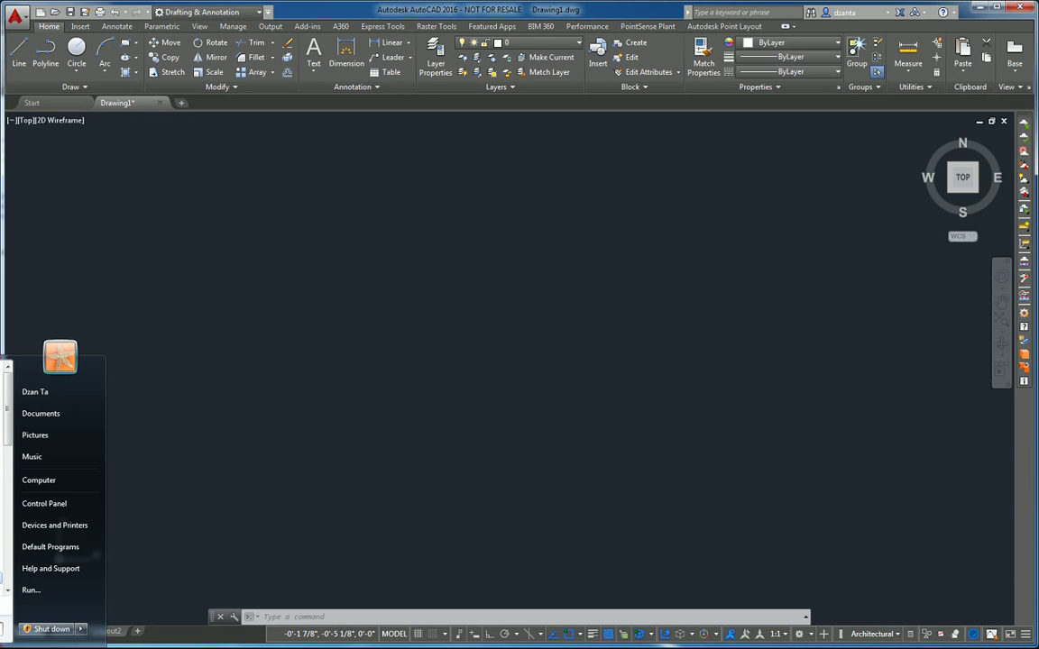
scroll(7, 405, "down", 3)
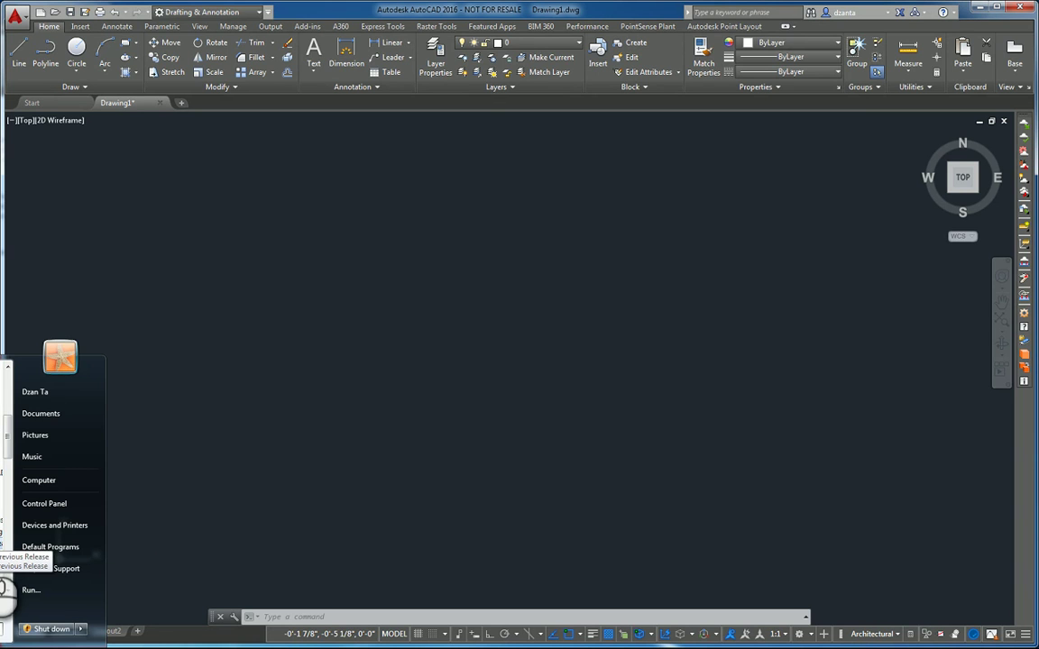
left_click(583, 365)
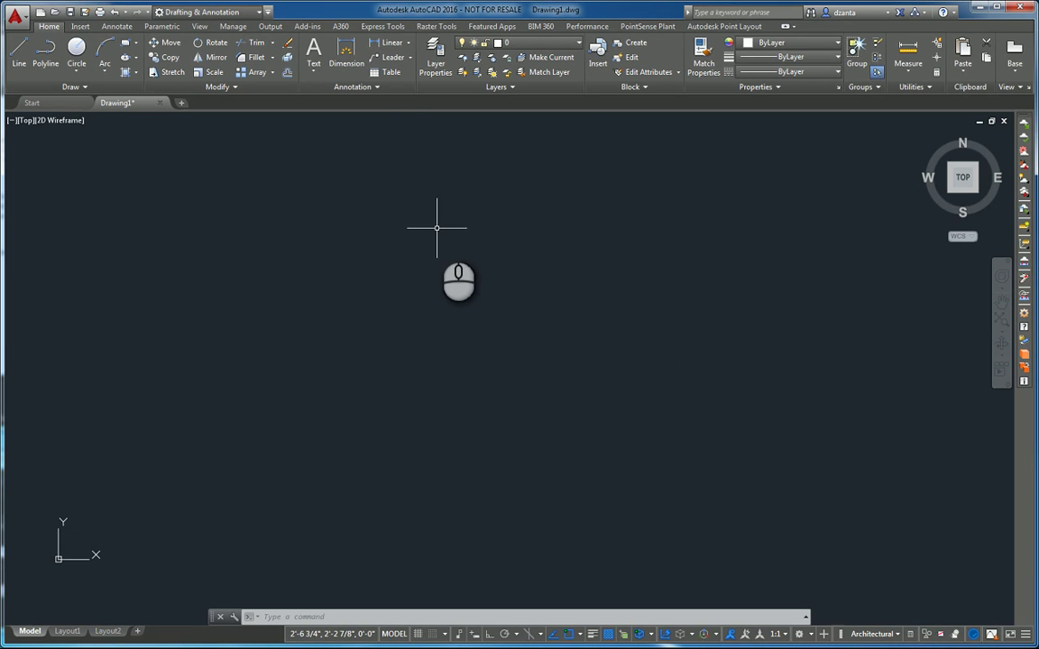
left_click(258, 15)
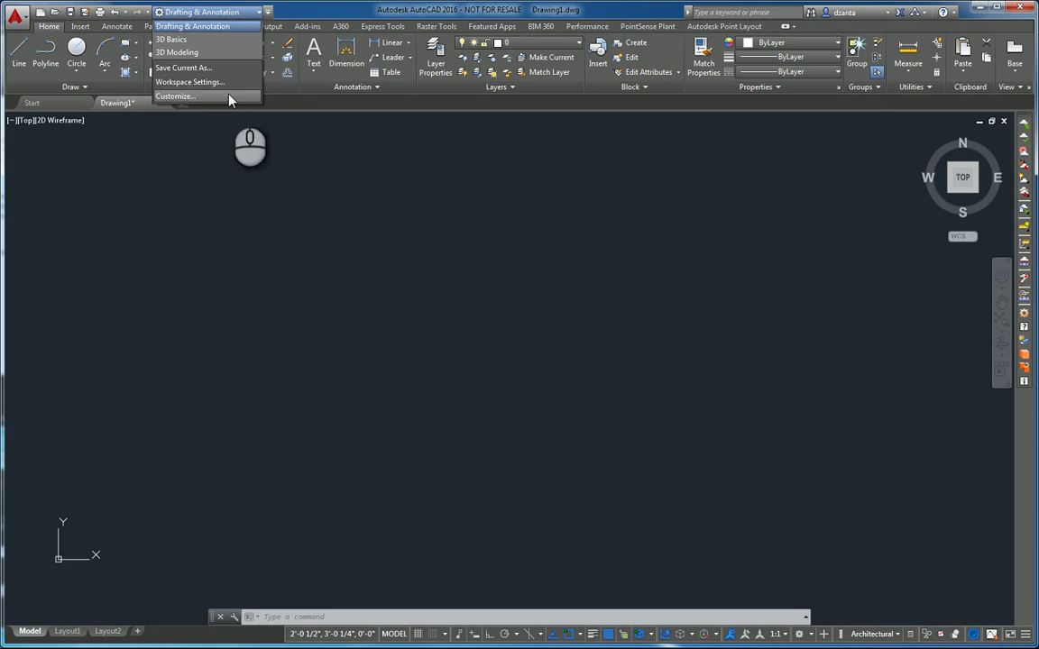
left_click(286, 232)
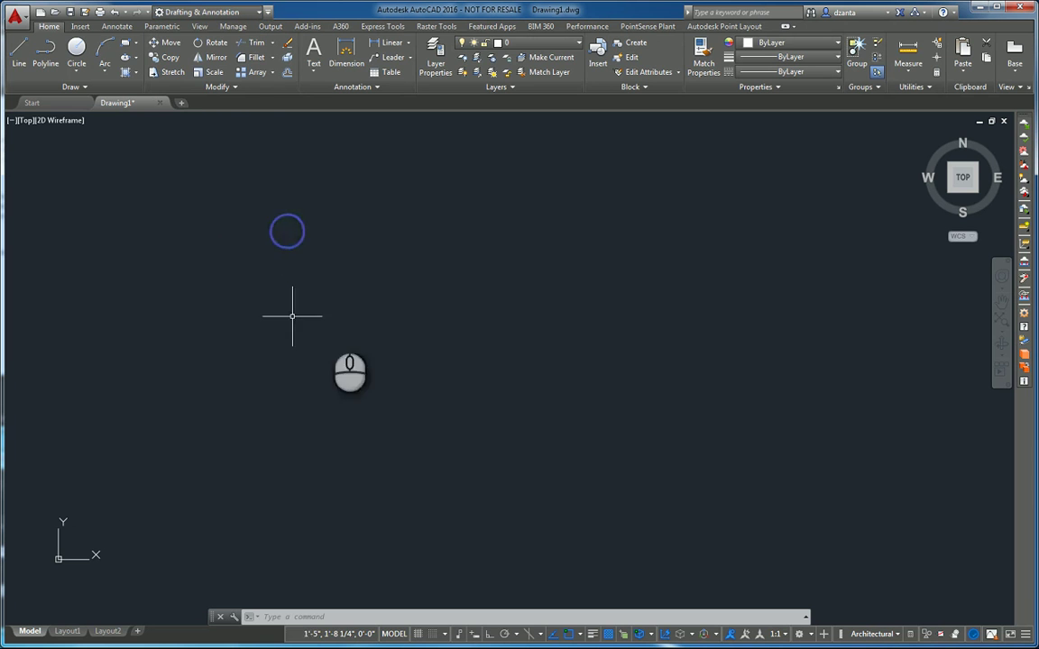
Run CUI to open the Customize User Interface window and move it right.
type("cui")
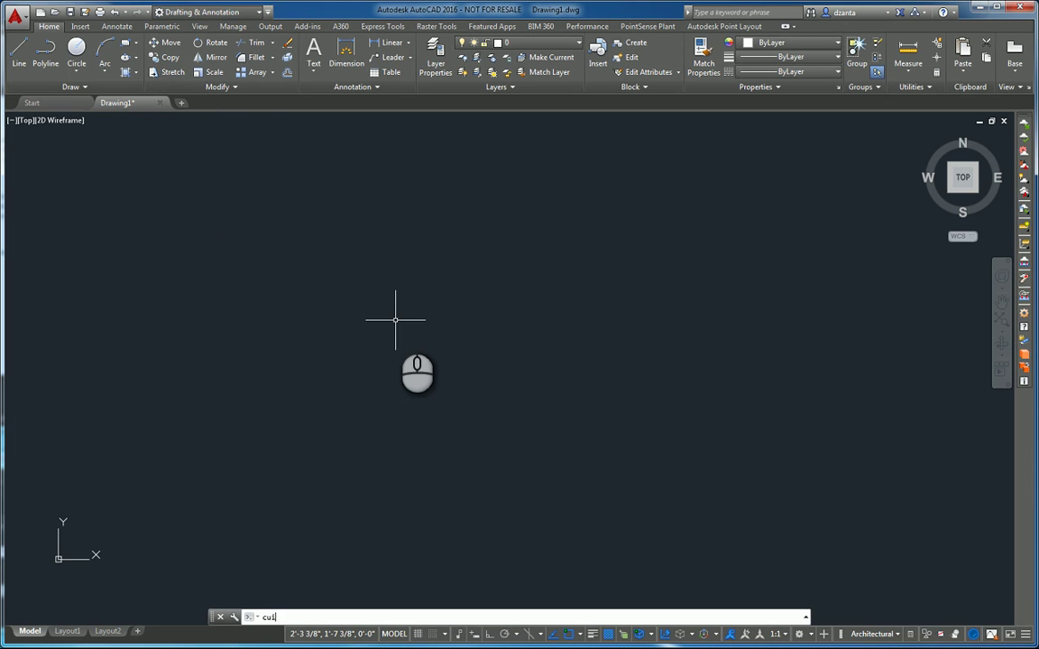
key("Return")
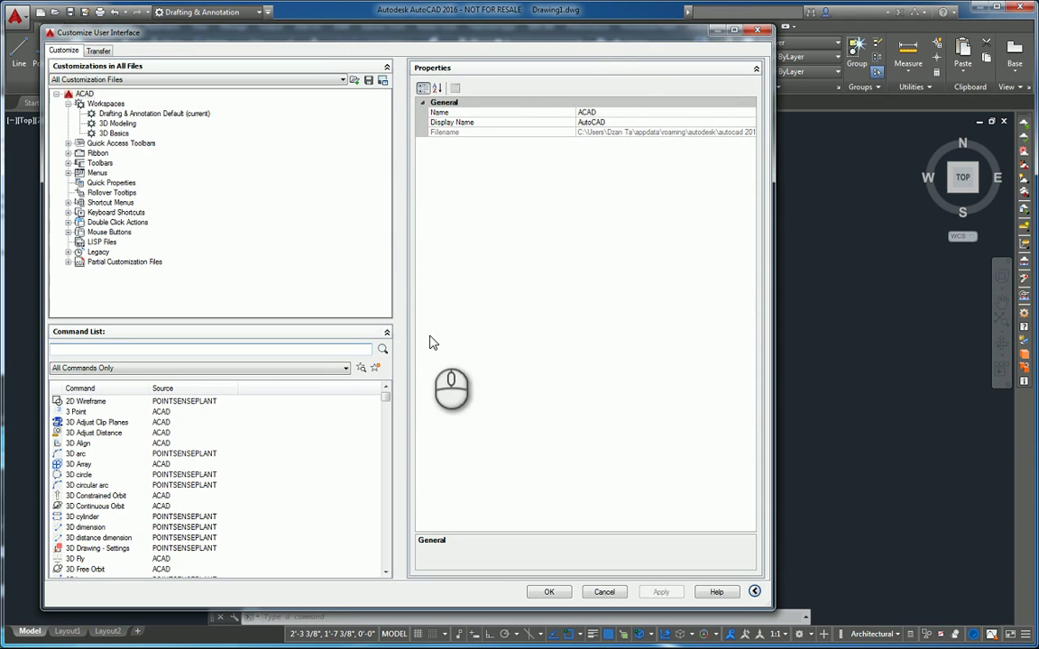
left_click_drag(595, 32, 674, 35)
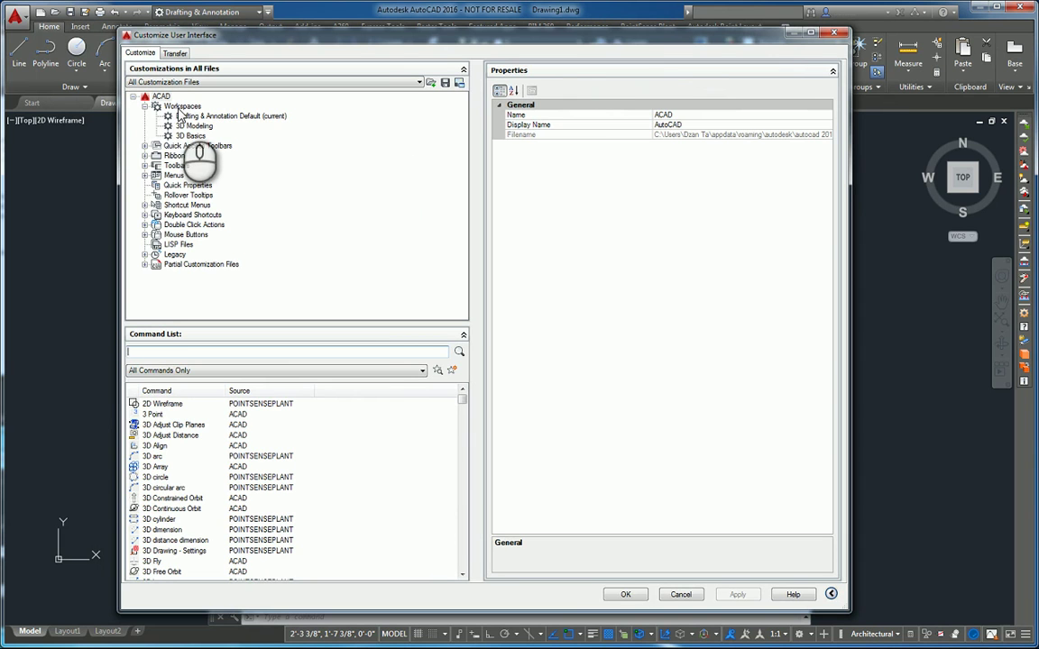
Create a new workspace named Classic from the Drafting & Annotation workspace.
left_click(232, 116)
right_click(229, 117)
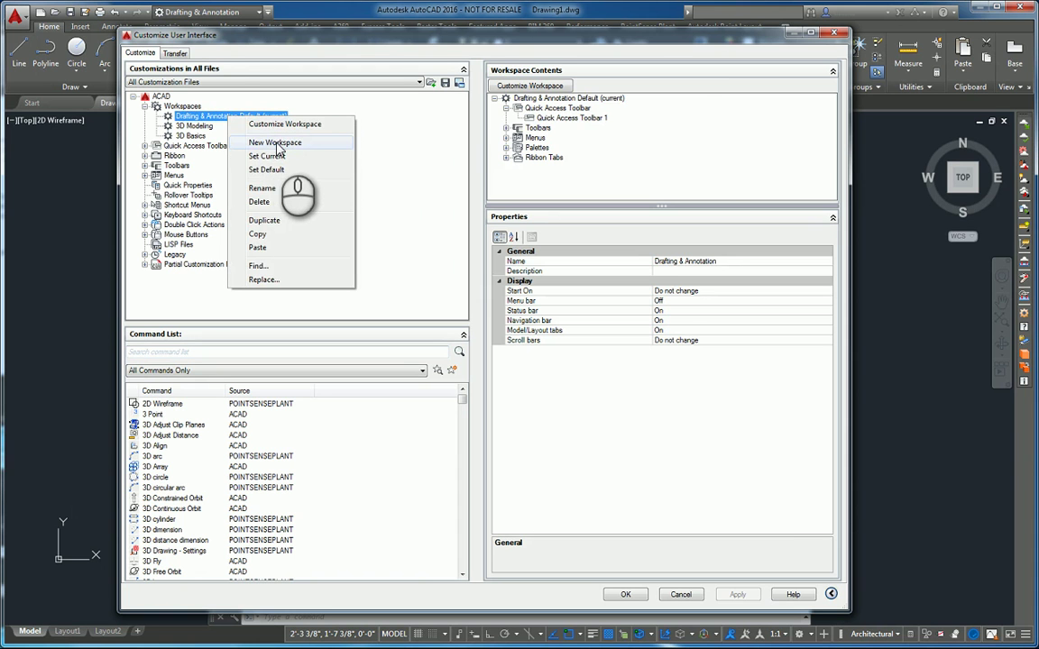
left_click(278, 144)
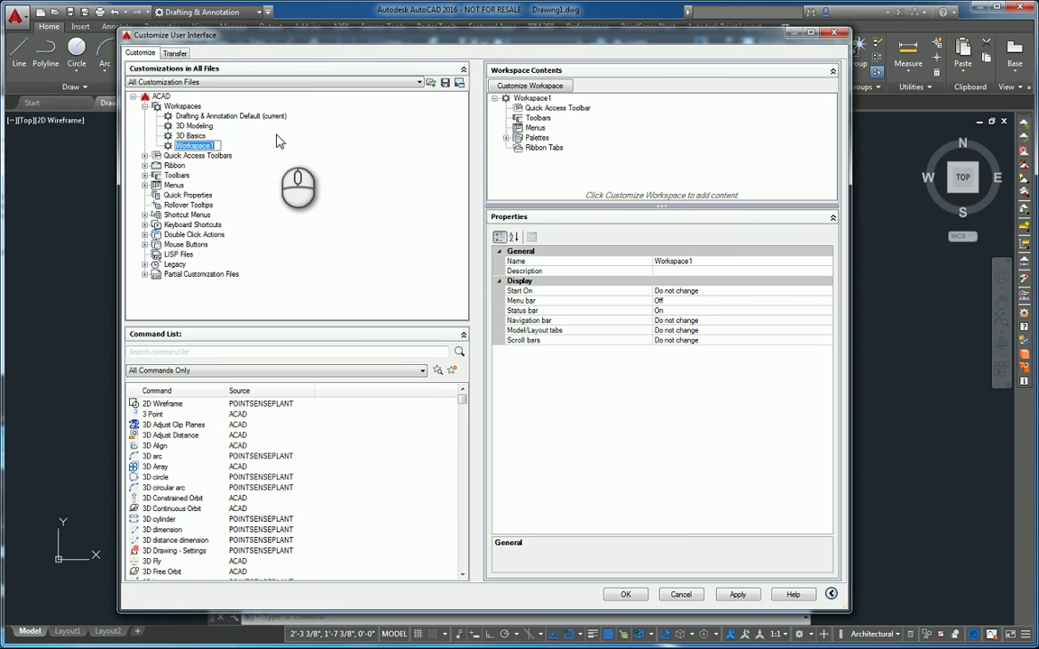
type("Classic")
key("Return")
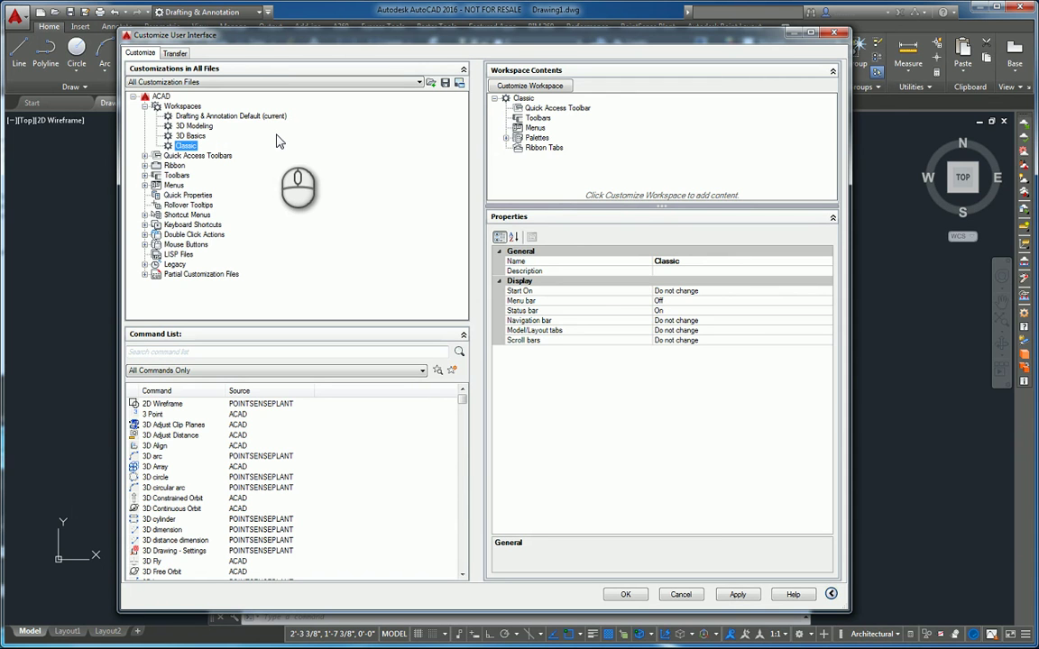
Add the Draw, Inquiry, Insert, Modify and Standard toolbars to the Classic workspace.
left_click(548, 86)
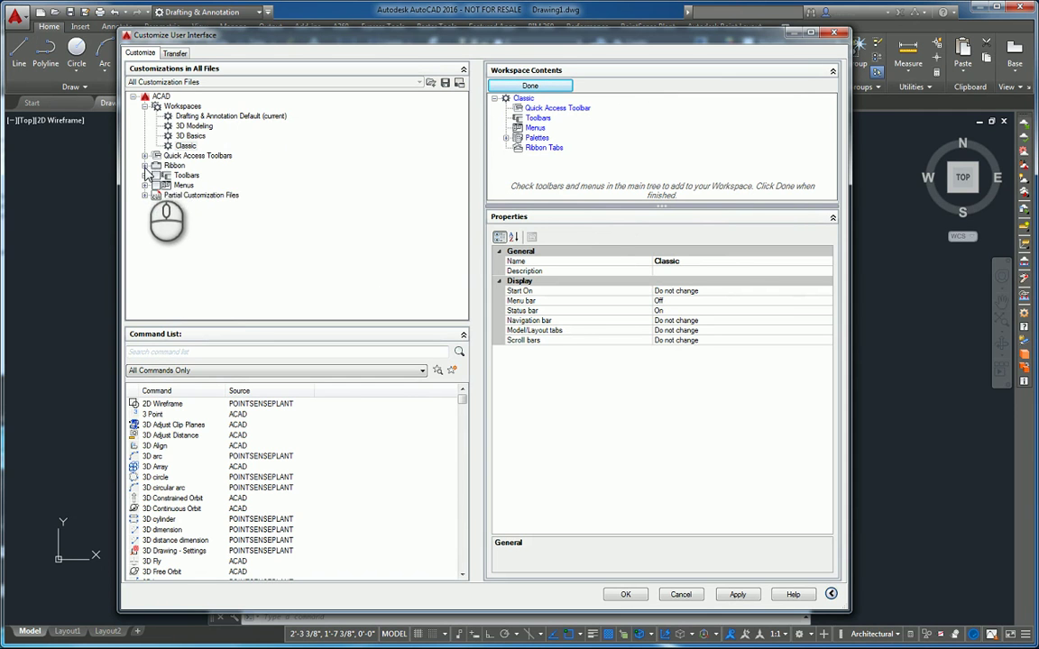
left_click(145, 175)
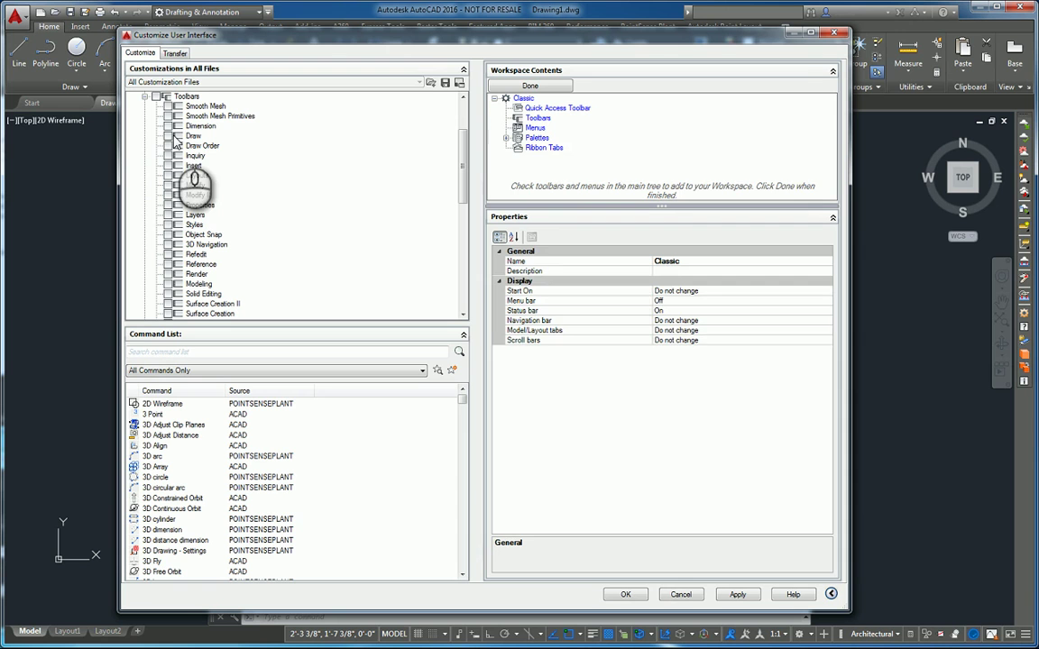
left_click(168, 135)
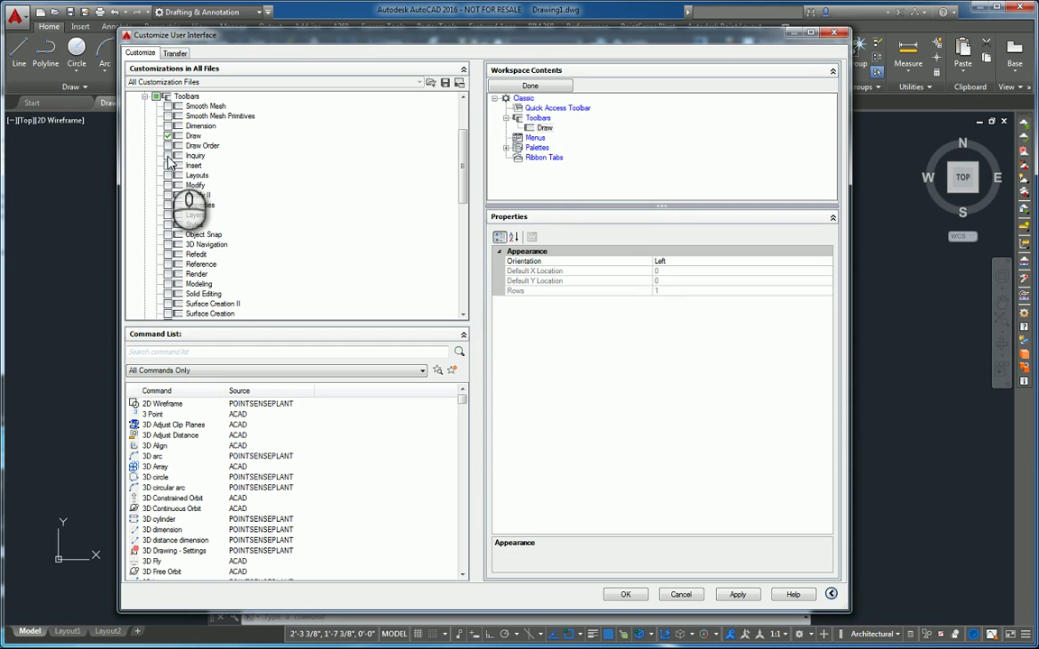
left_click(168, 156)
left_click(167, 165)
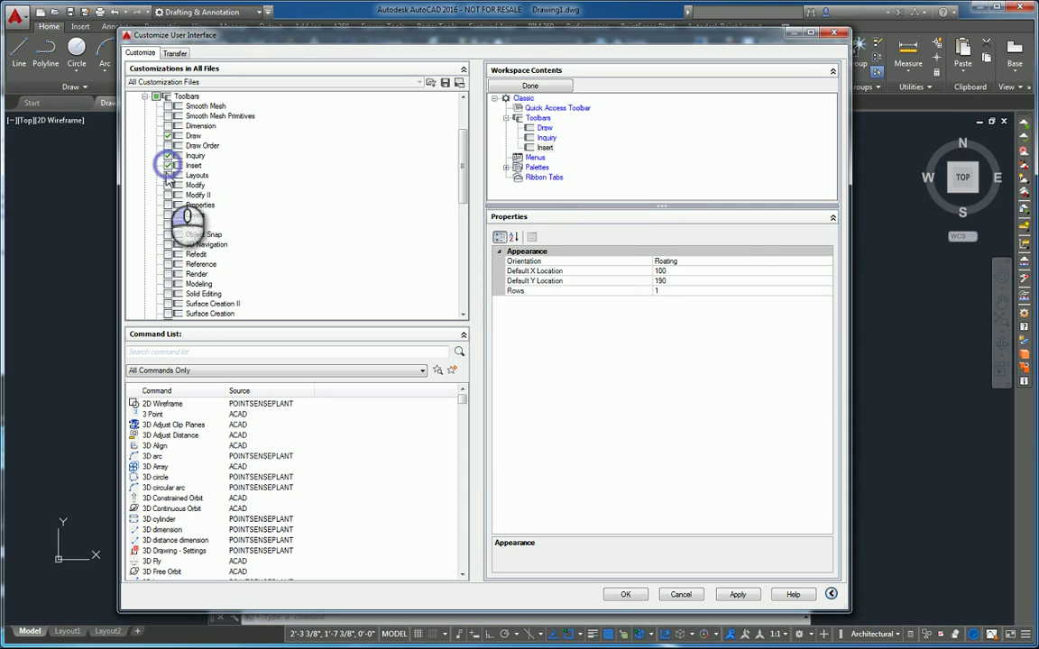
left_click(167, 185)
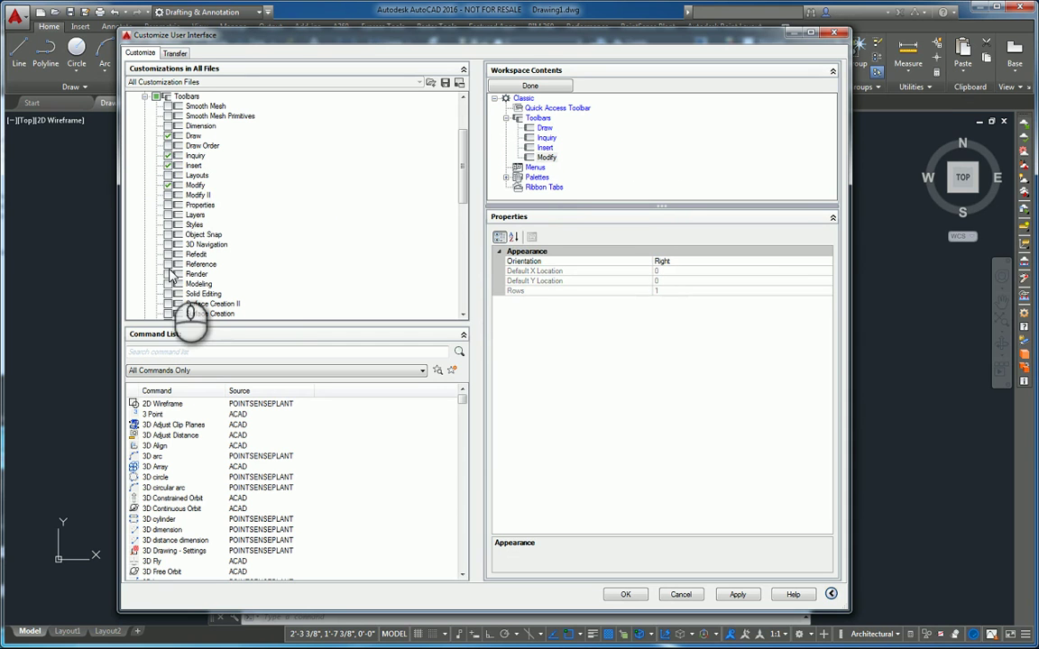
scroll(173, 259, "down", 2)
left_click(168, 283)
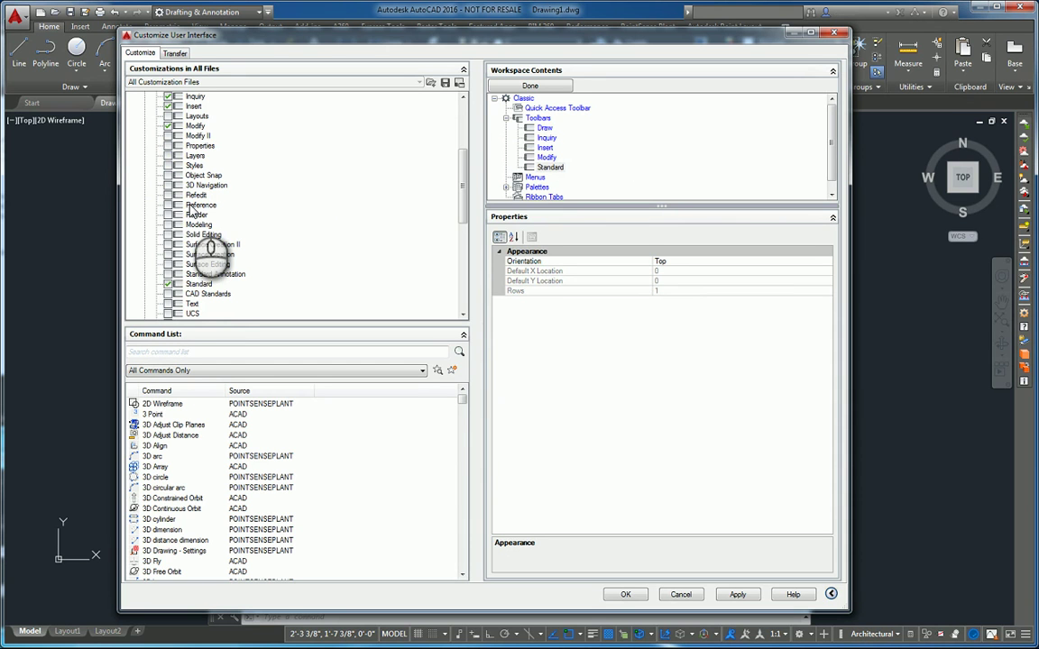
left_click_drag(462, 176, 468, 113)
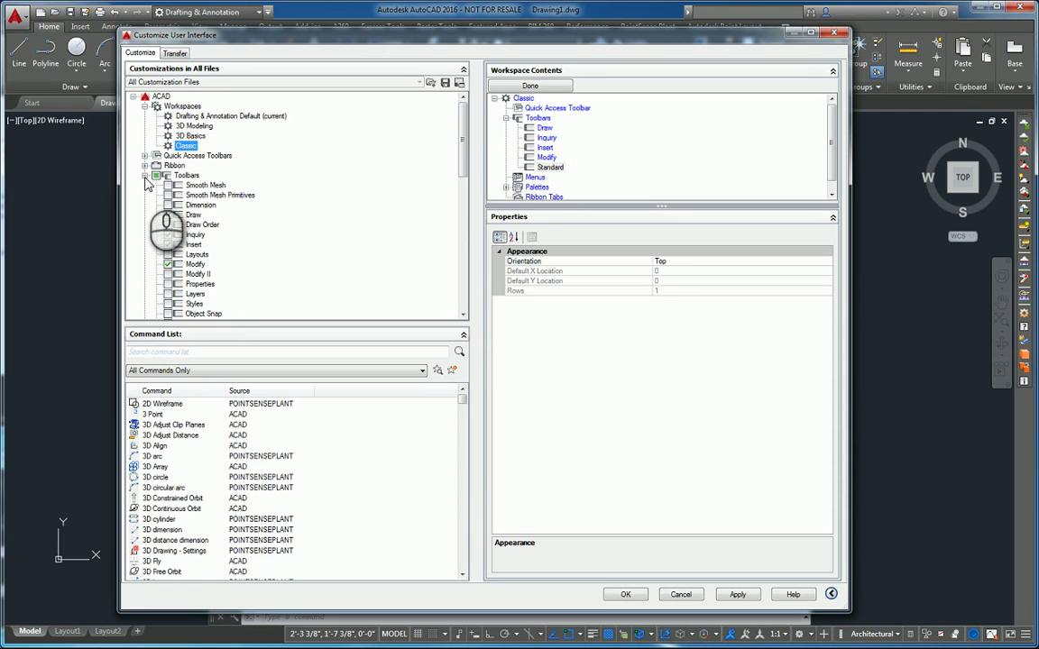
Add all menus, File through Help, to the Classic workspace.
left_click(145, 175)
left_click(144, 185)
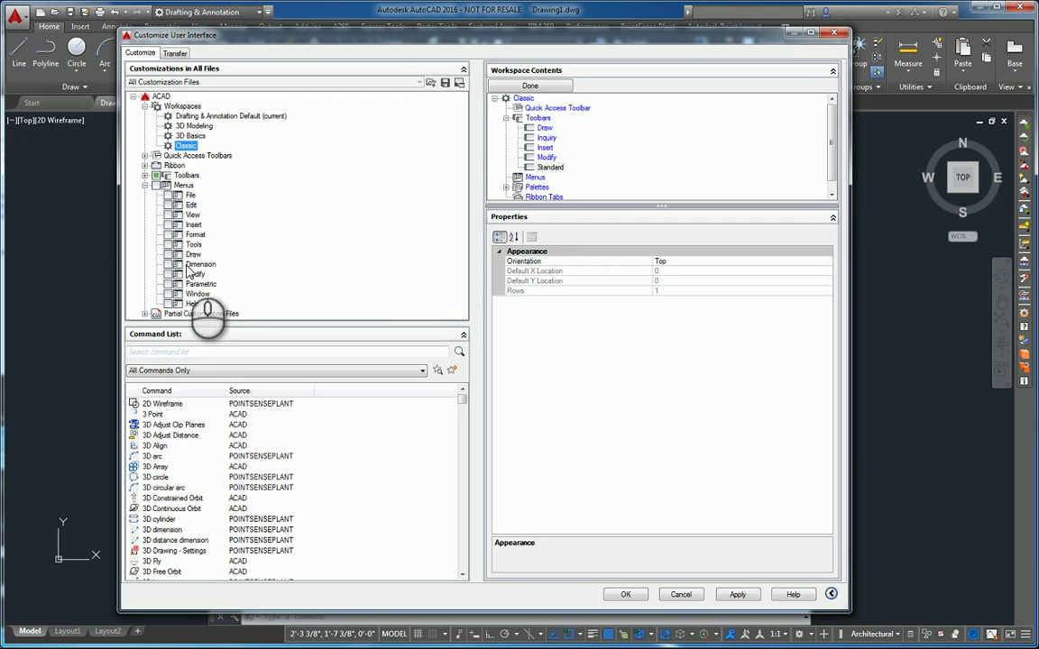
left_click(155, 185)
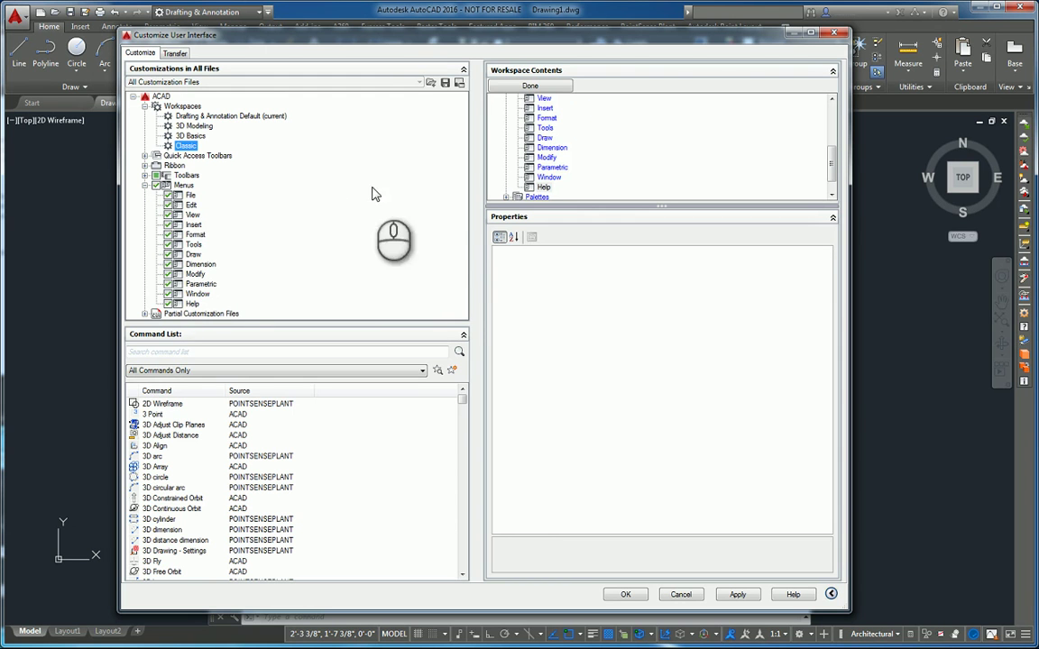
Finish editing Classic, set it as the current workspace, then apply and close the dialog.
left_click(145, 186)
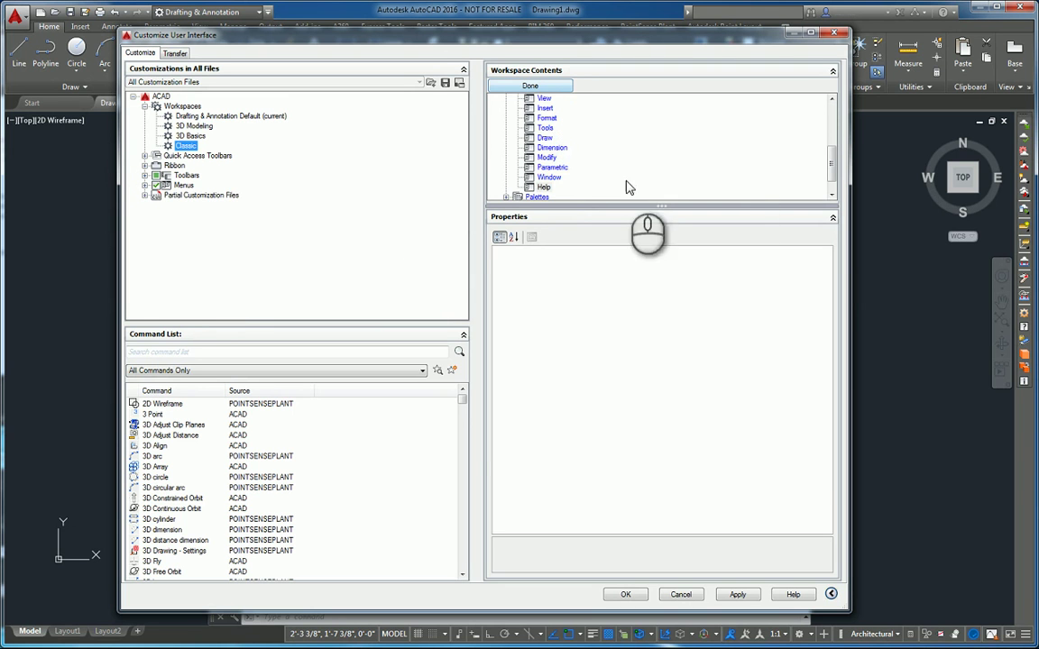
left_click(512, 89)
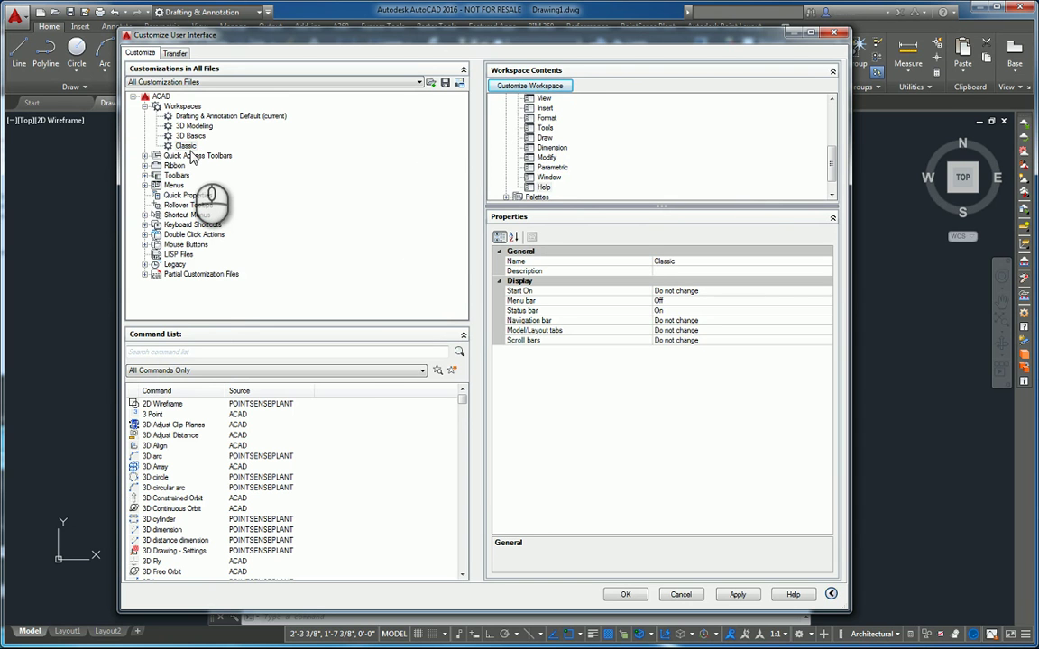
right_click(187, 146)
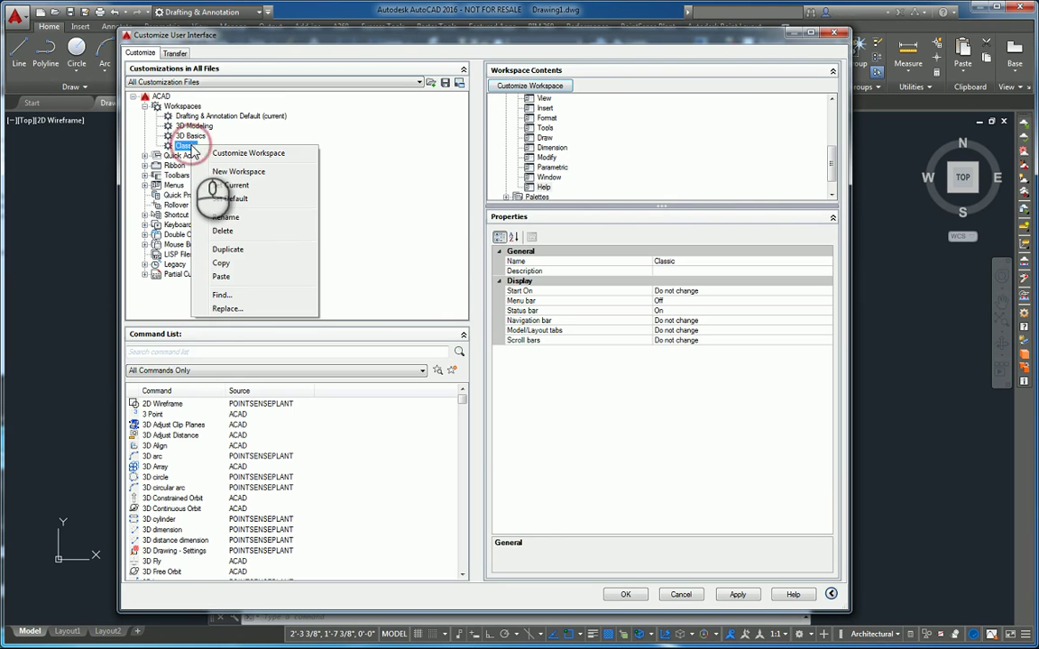
left_click(257, 185)
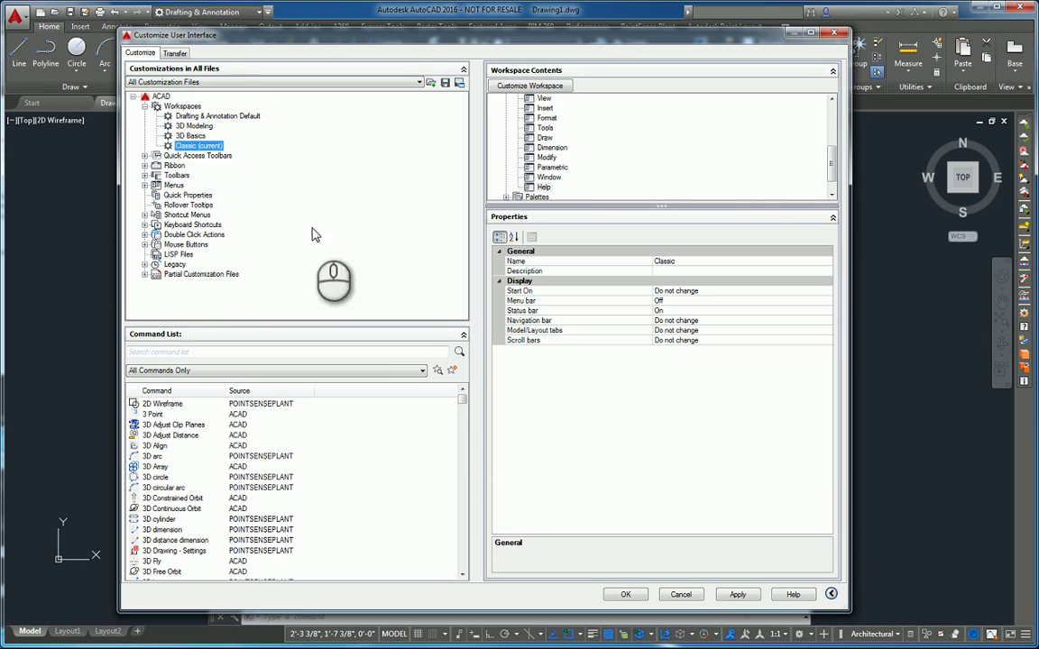
left_click(730, 596)
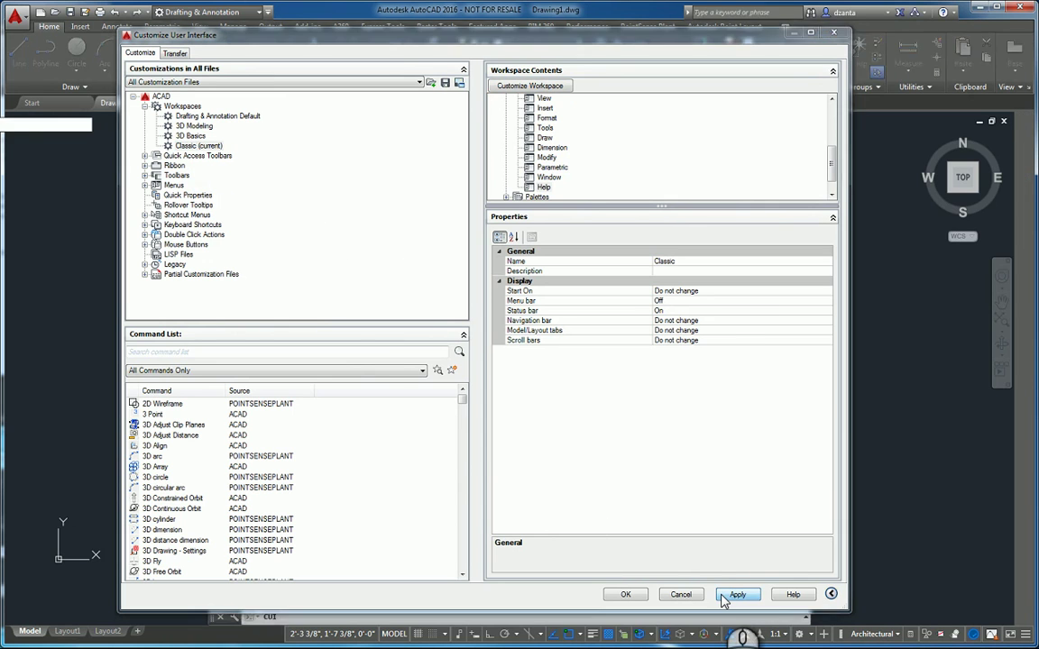
left_click(625, 595)
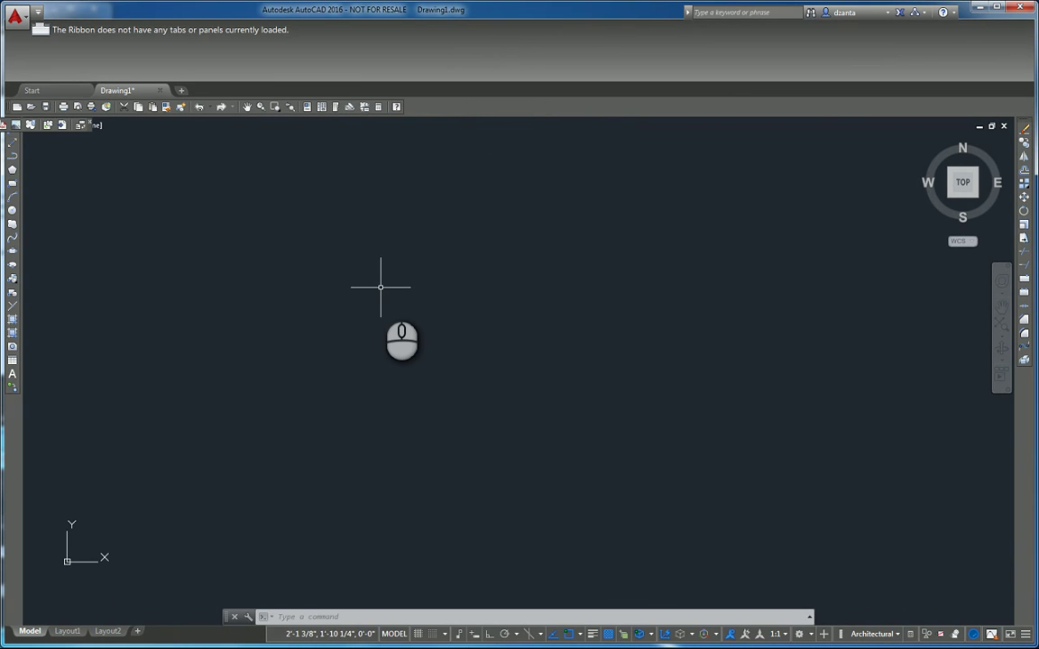
Close the ribbon with RIBBONCLOSE and dock the two floating toolbars into the top row.
type("ribbonclose")
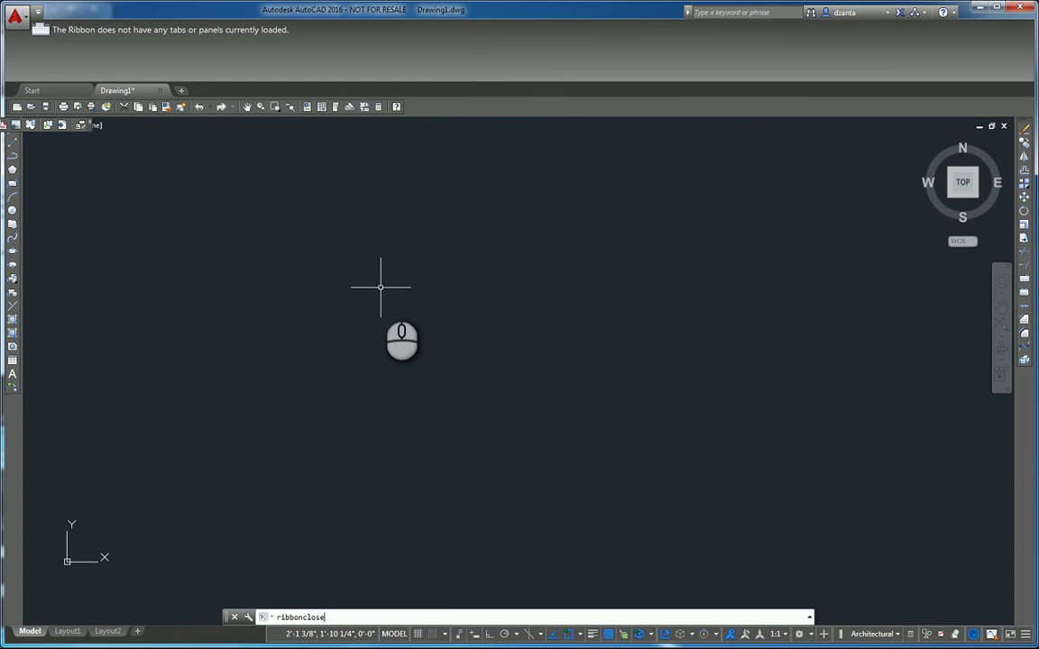
key("Return")
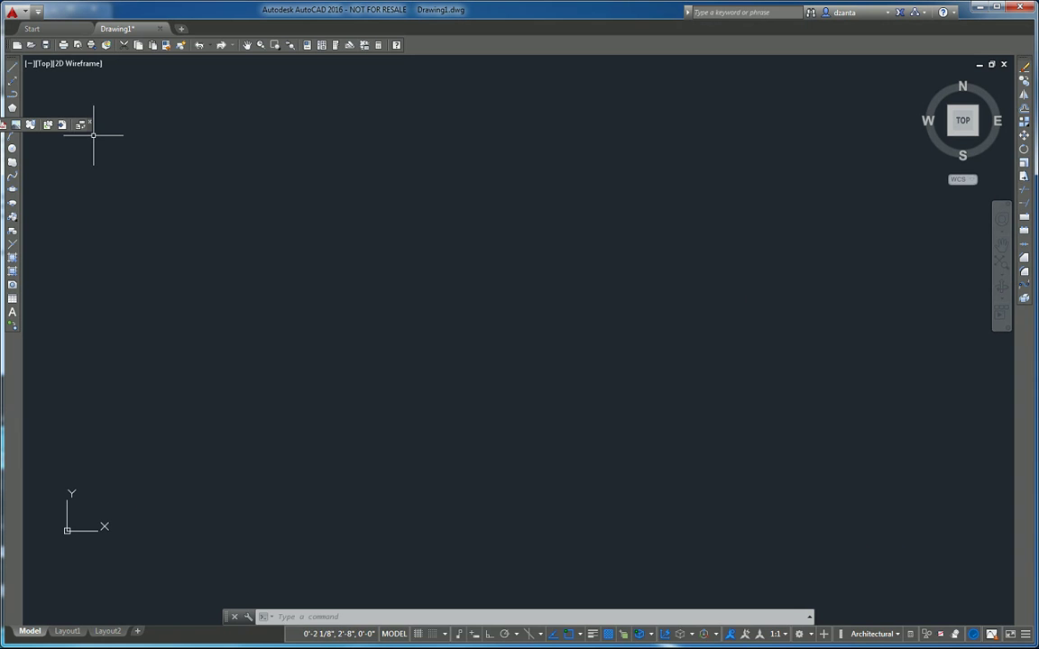
left_click_drag(93, 135, 389, 51)
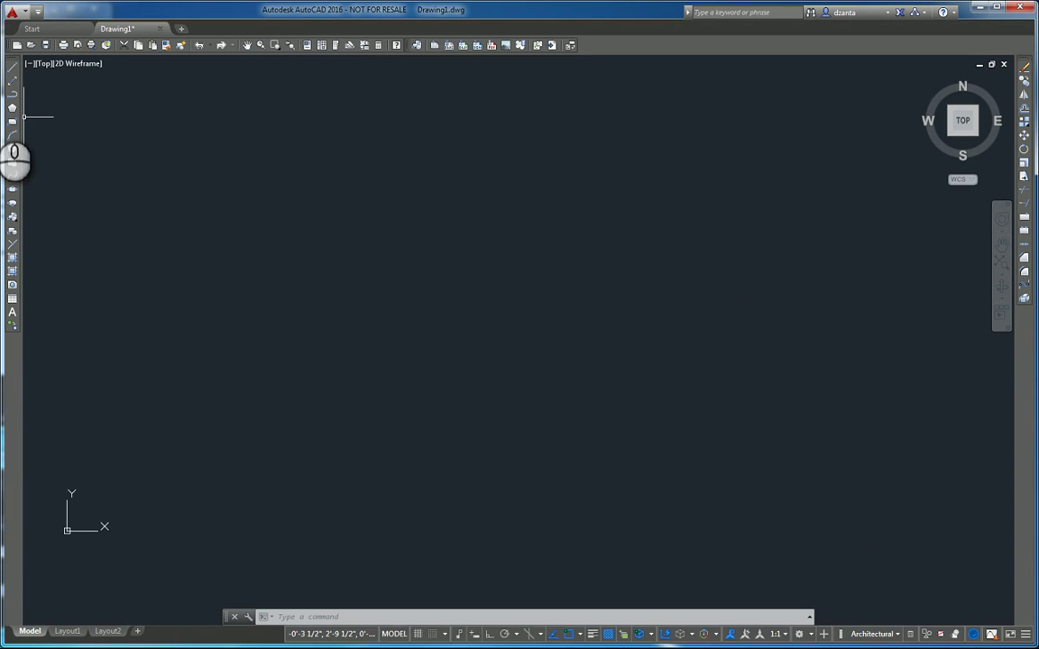
left_click_drag(24, 116, 582, 46)
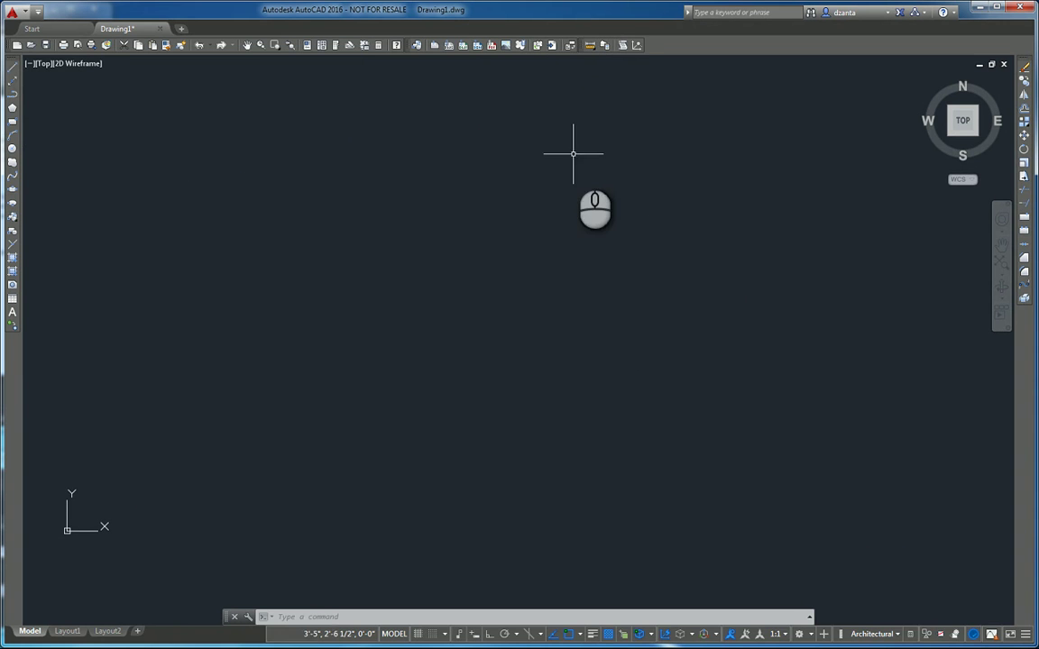
Show the Workspace switcher on the Quick Access Toolbar and save the current layout over Classic.
left_click(39, 12)
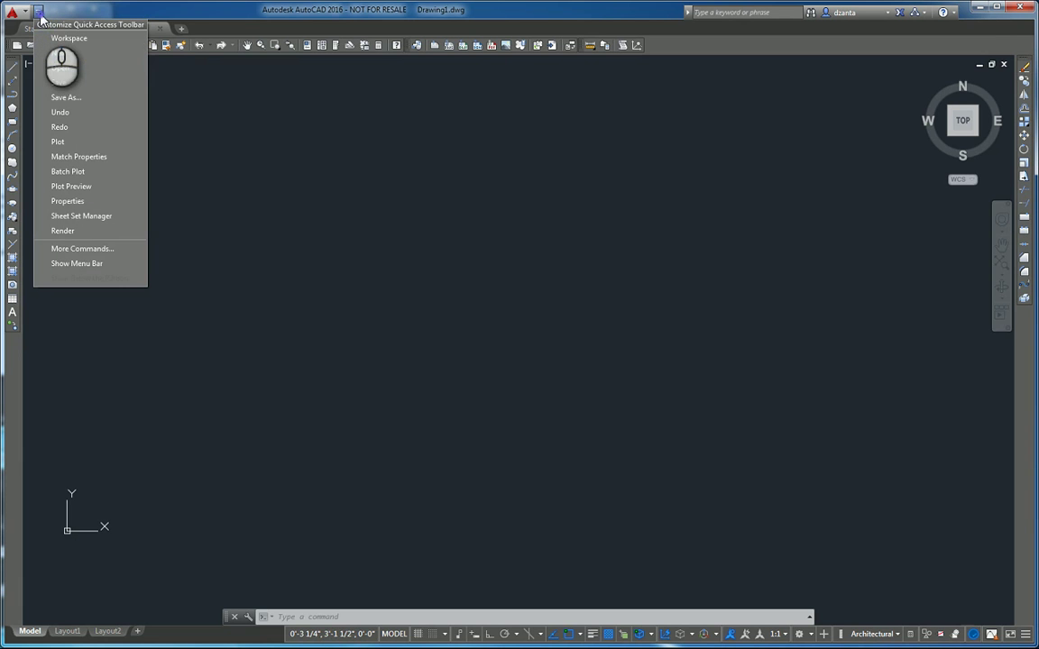
left_click(81, 39)
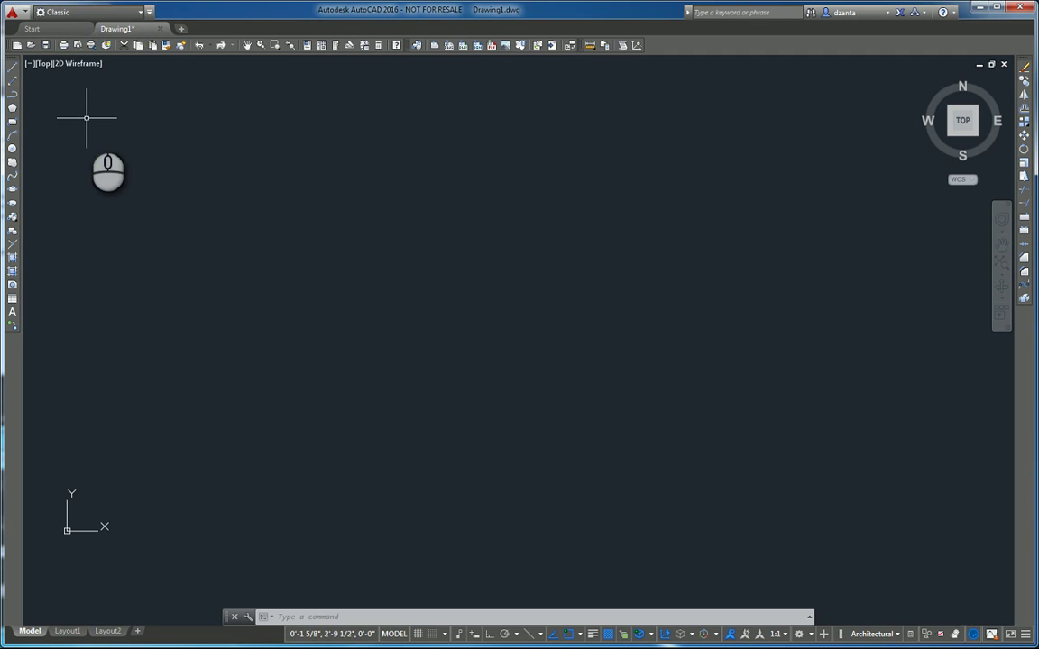
left_click(131, 12)
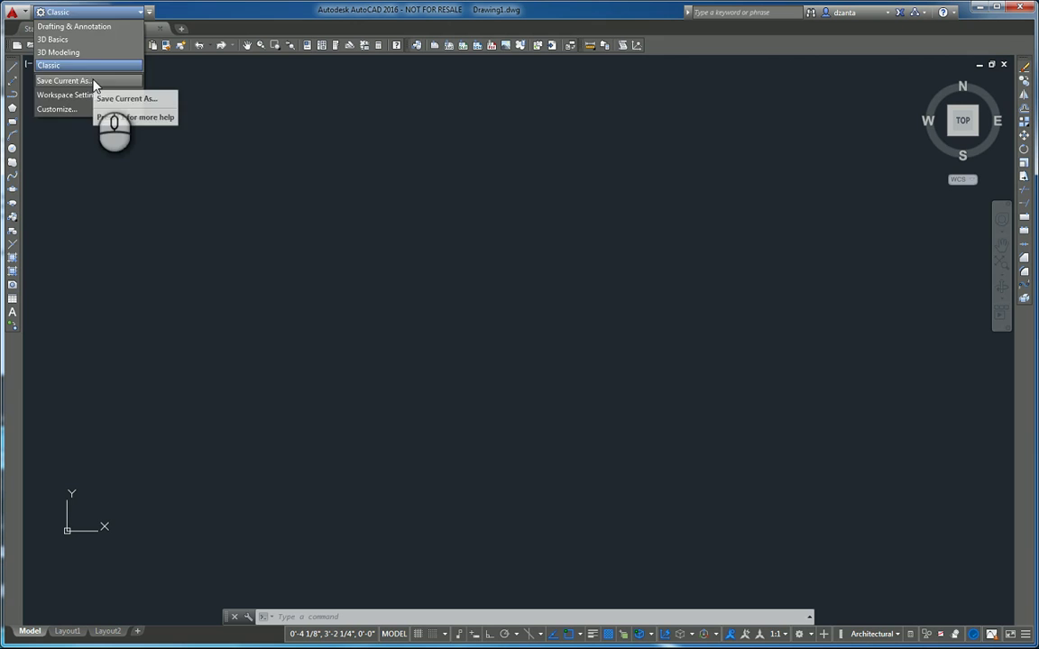
left_click(92, 81)
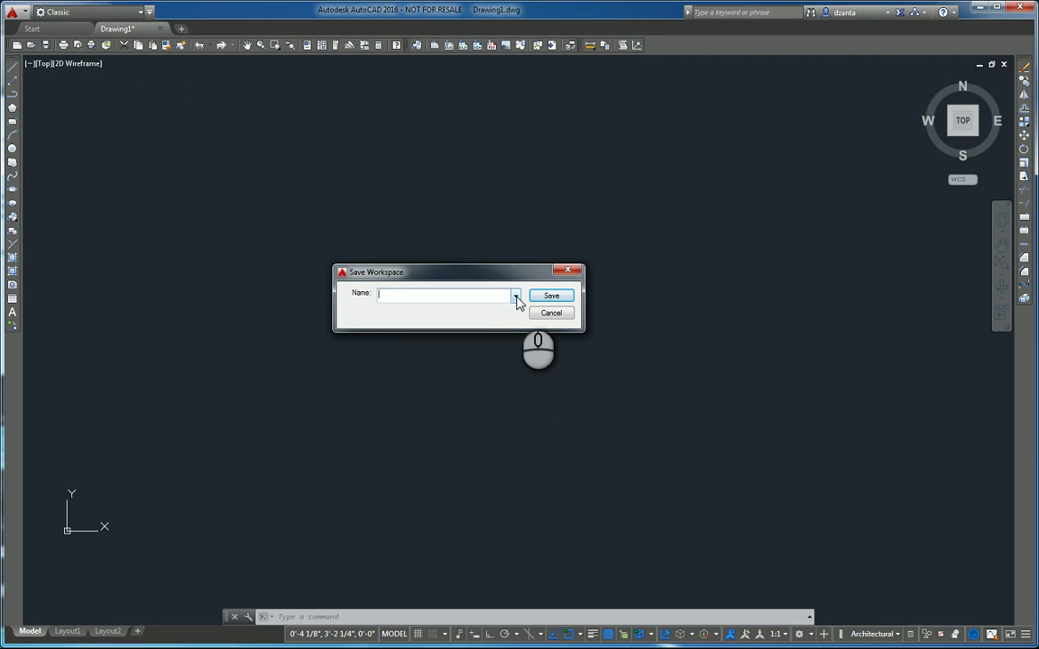
left_click(517, 302)
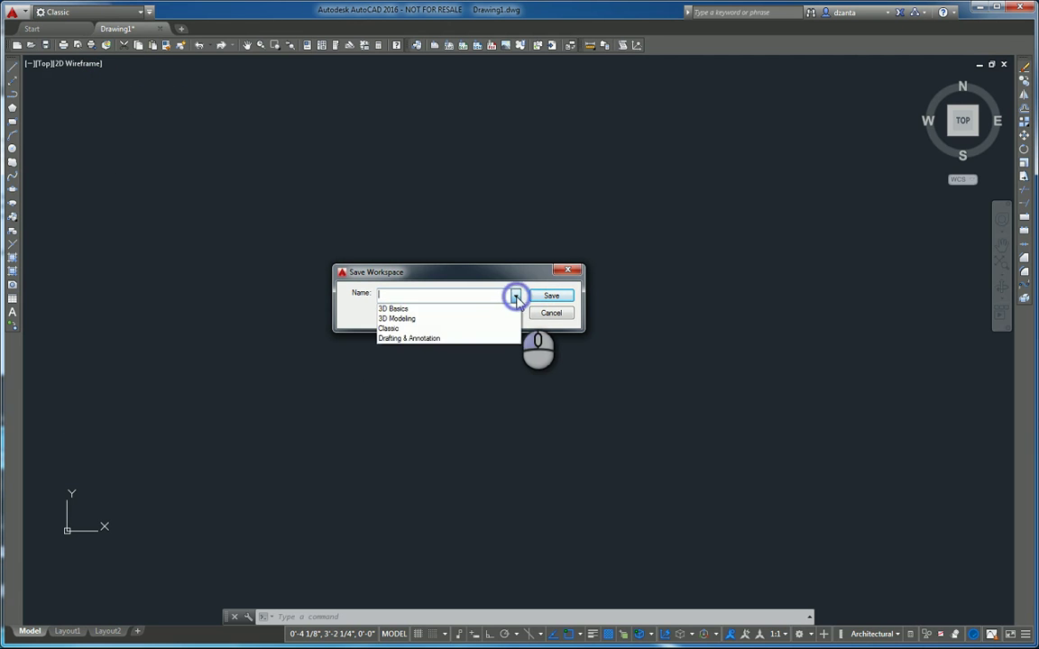
left_click(424, 330)
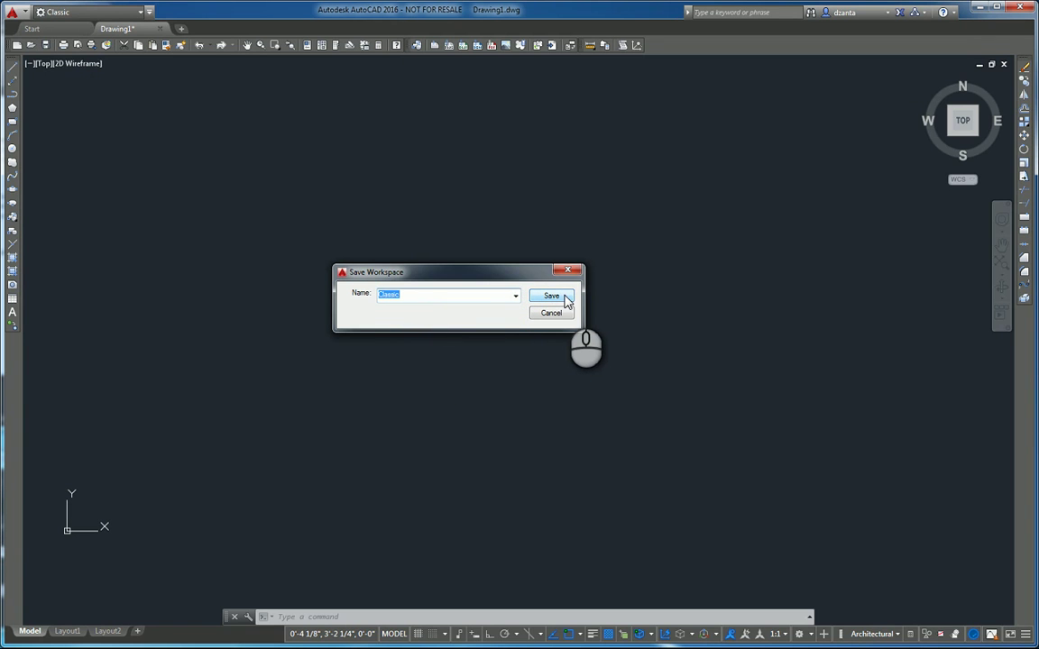
left_click(567, 301)
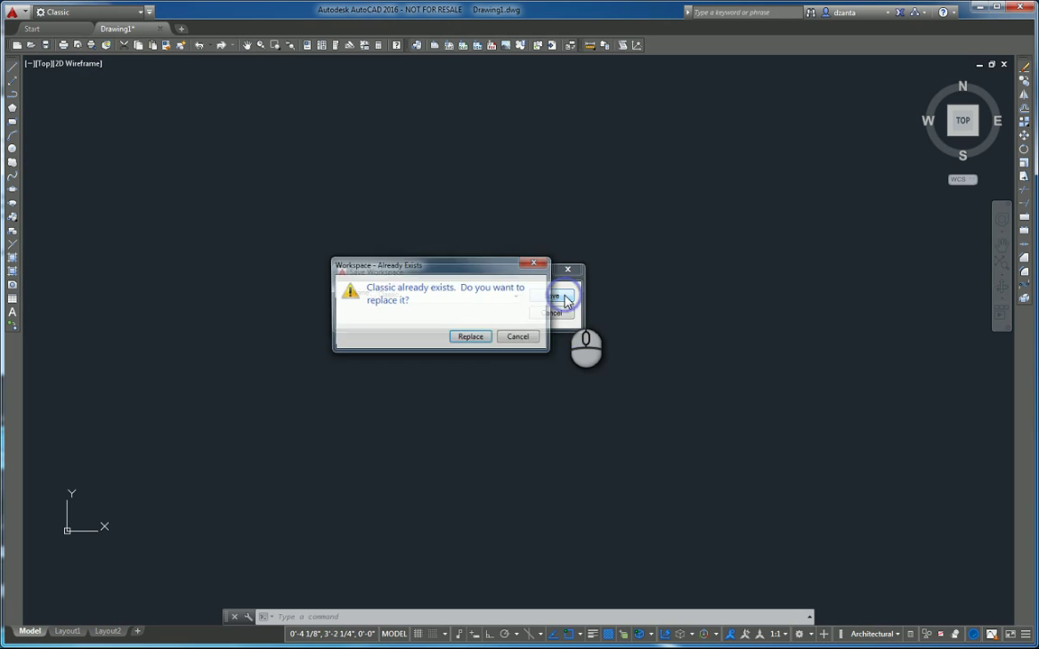
left_click(470, 338)
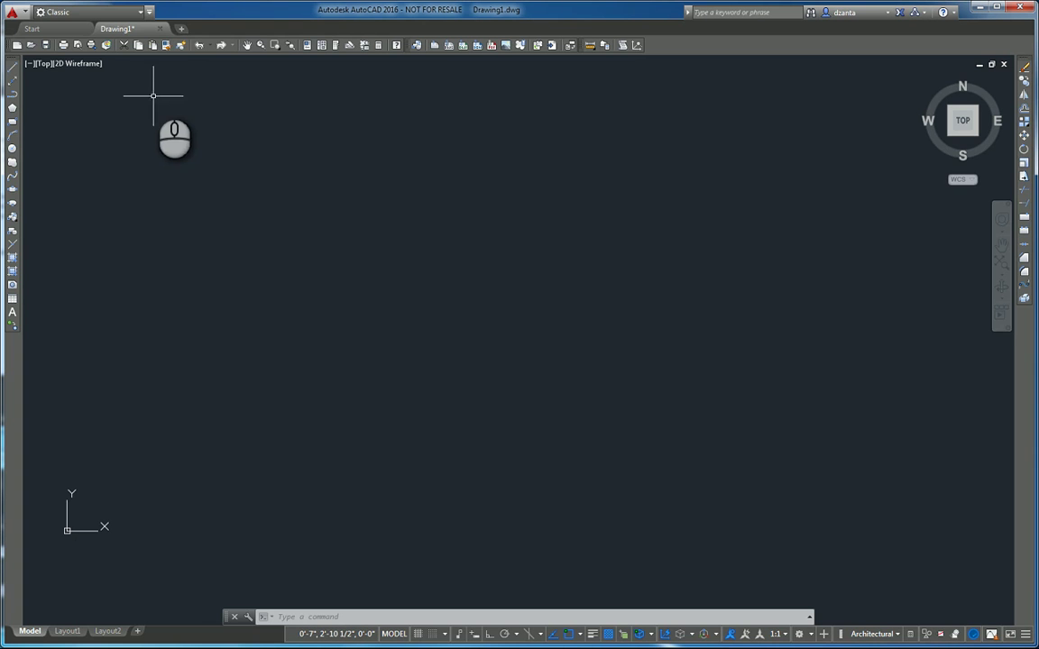
Switch from Classic back to the Drafting & Annotation workspace via the Quick Access Toolbar.
left_click(140, 13)
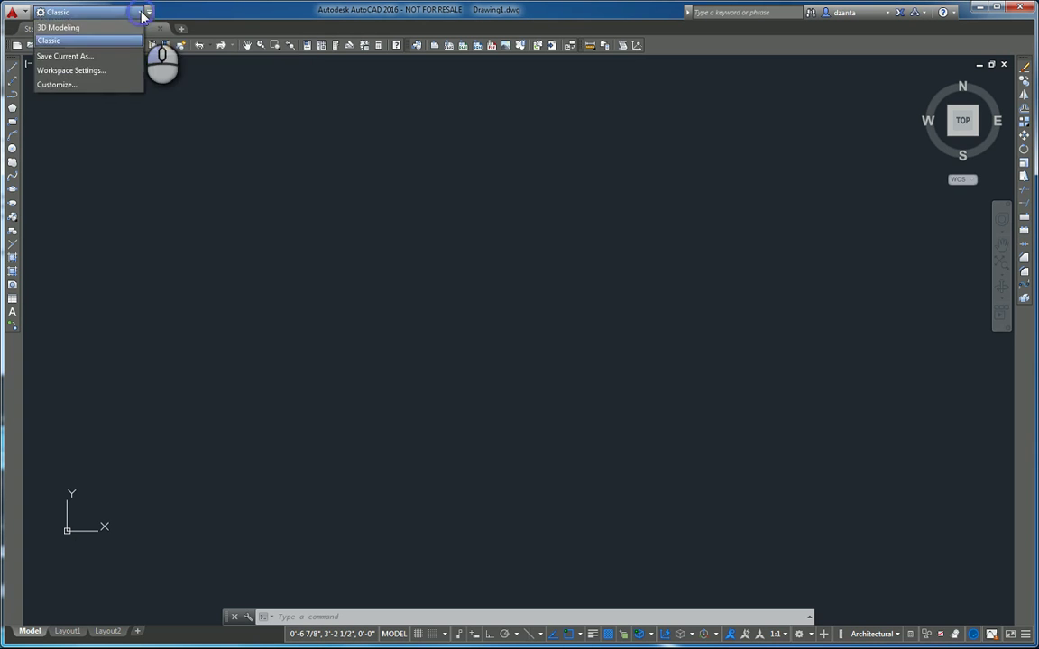
left_click(121, 23)
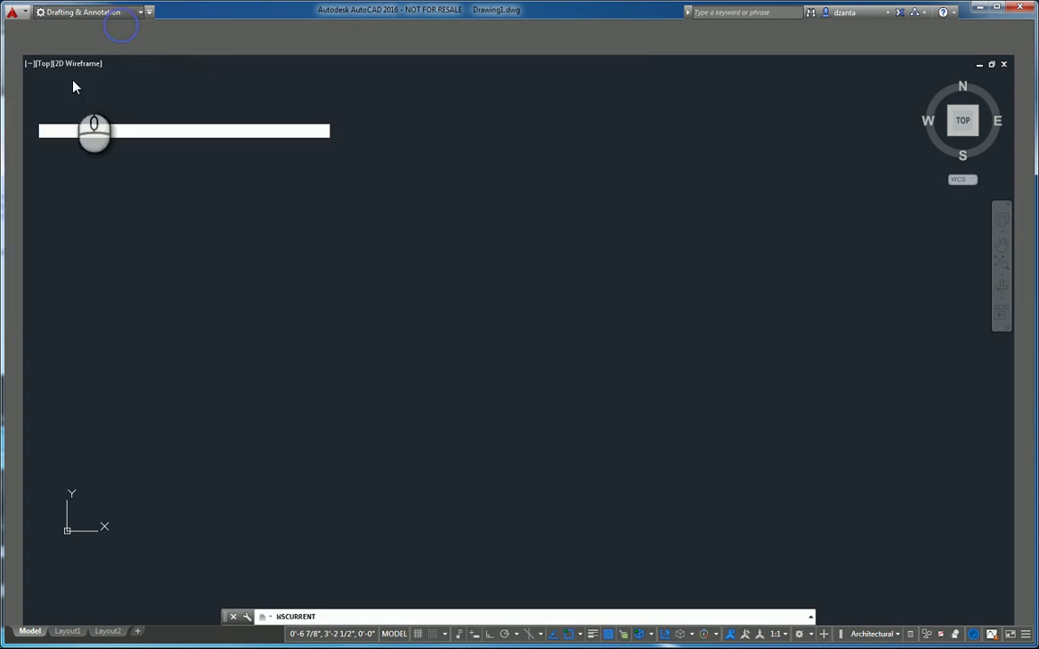